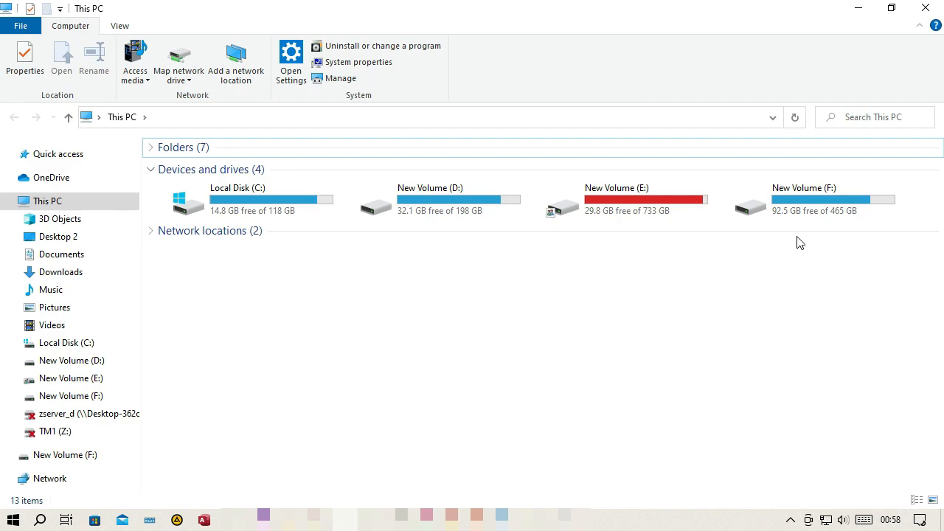
Minimize the This PC window and open Disk Management in a maximized window
{"action": "left_click", "coordinate": [802, 212]}
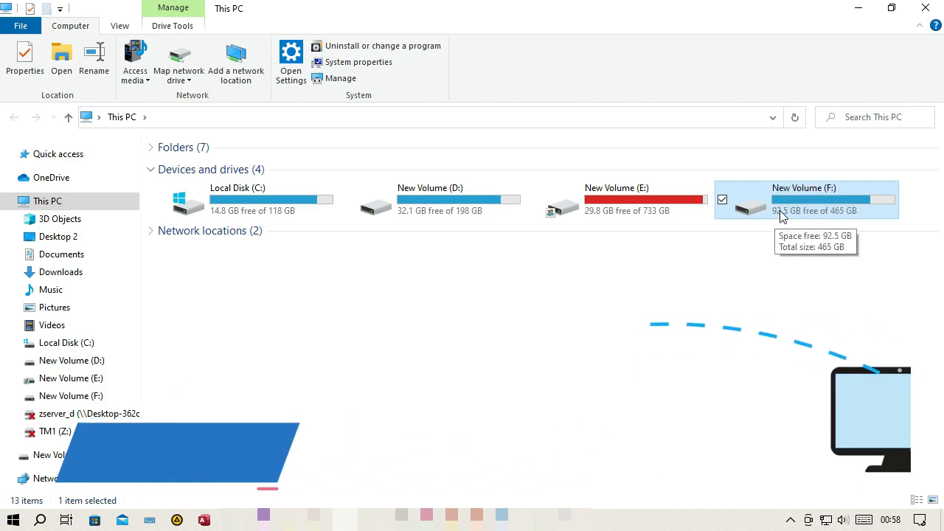
{"action": "left_click", "coordinate": [856, 11]}
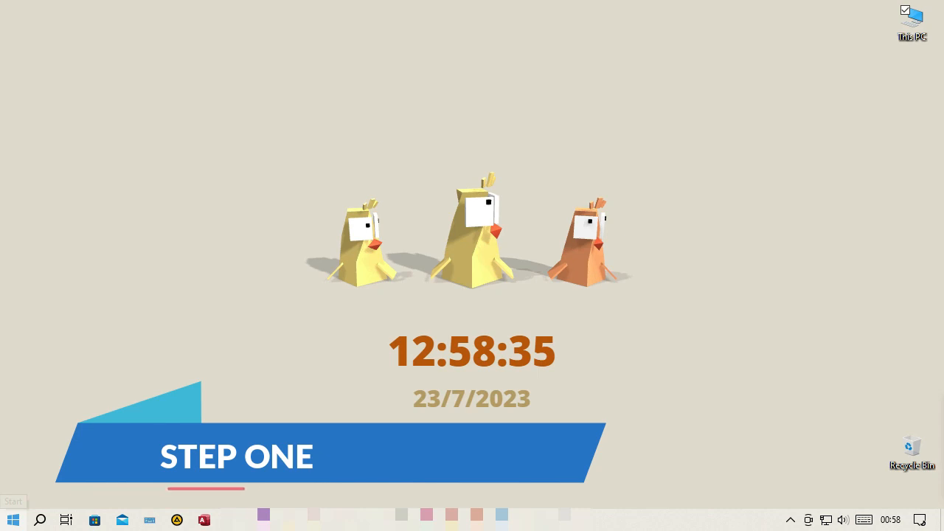
{"action": "right_click", "coordinate": [14, 520]}
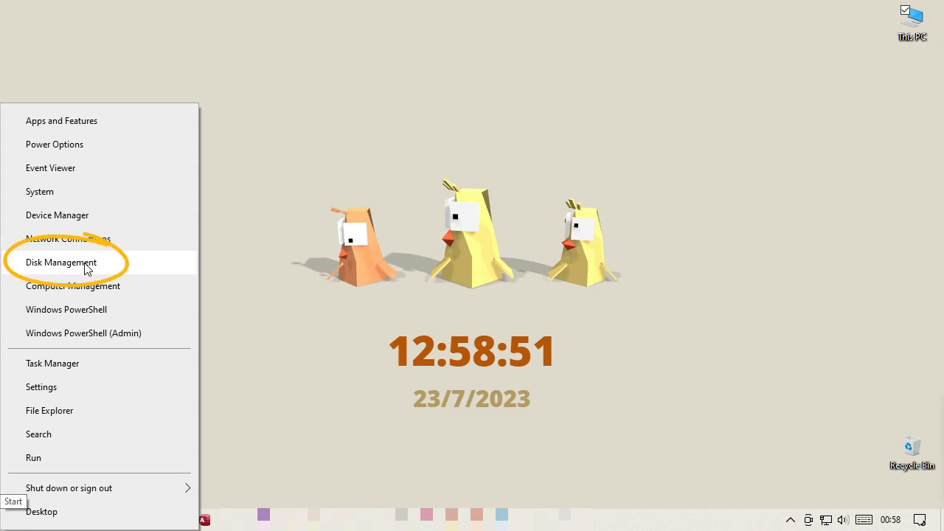
{"action": "left_click", "coordinate": [128, 264]}
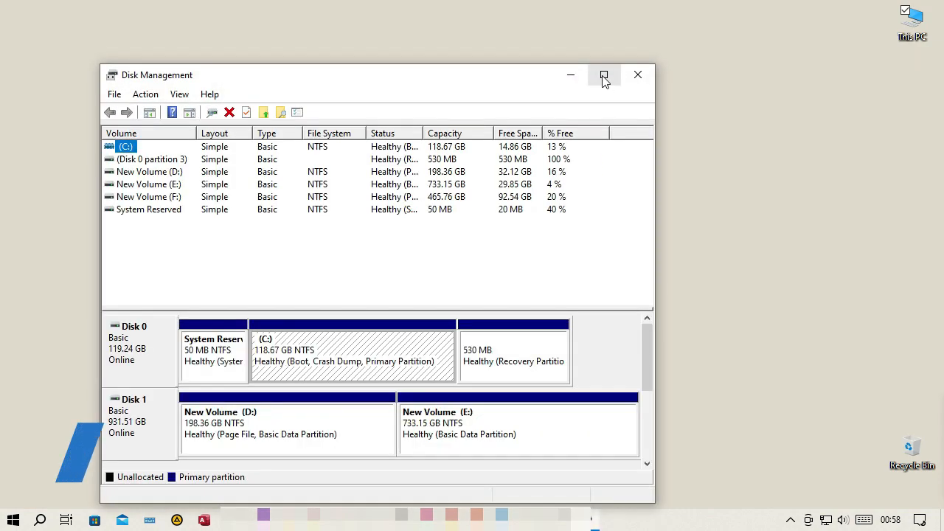
{"action": "left_click", "coordinate": [603, 76]}
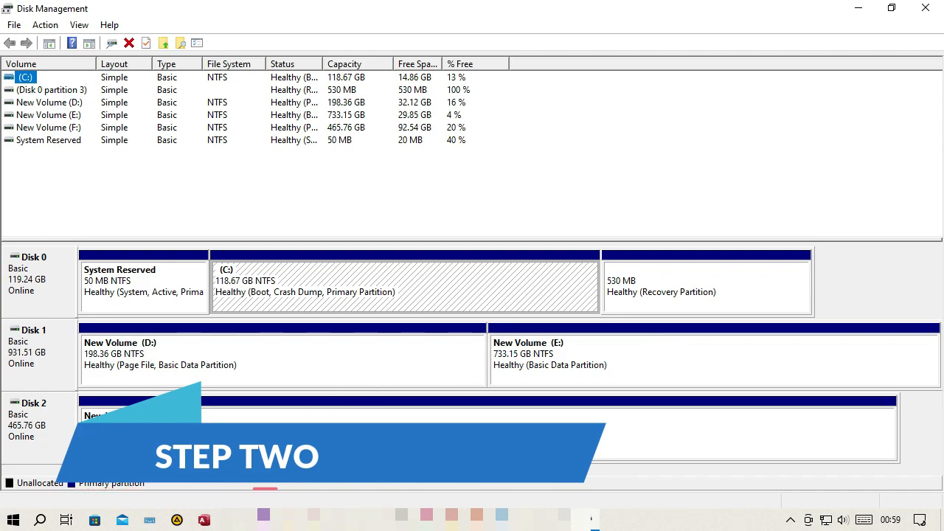
Shrink New Volume (F:) on Disk 2 by 50707 MB
{"action": "left_click", "coordinate": [94, 438]}
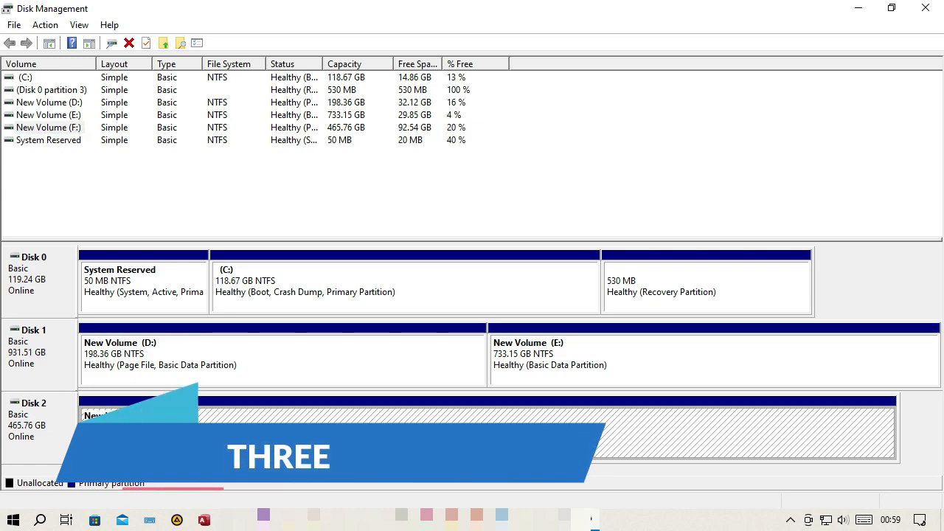
{"action": "right_click", "coordinate": [546, 443]}
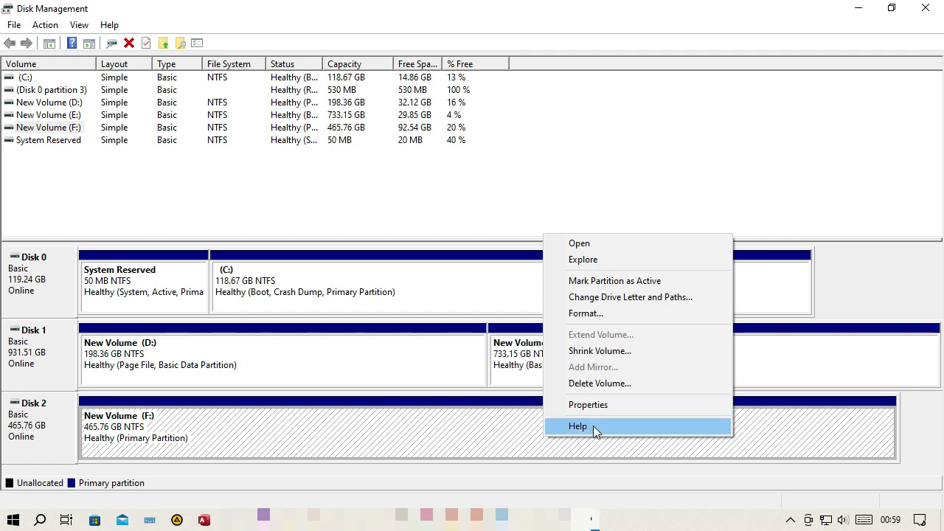
{"action": "left_click", "coordinate": [663, 352]}
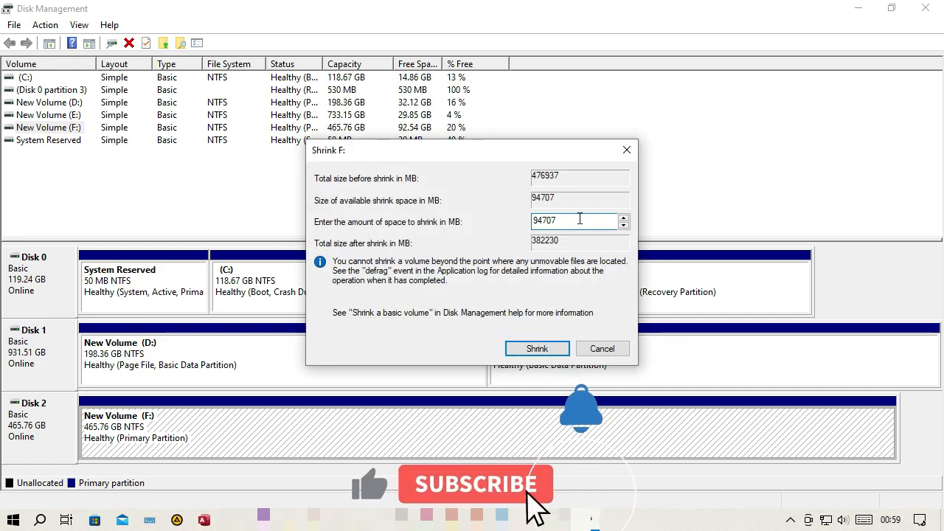
{"action": "key", "text": "BackSpace"}
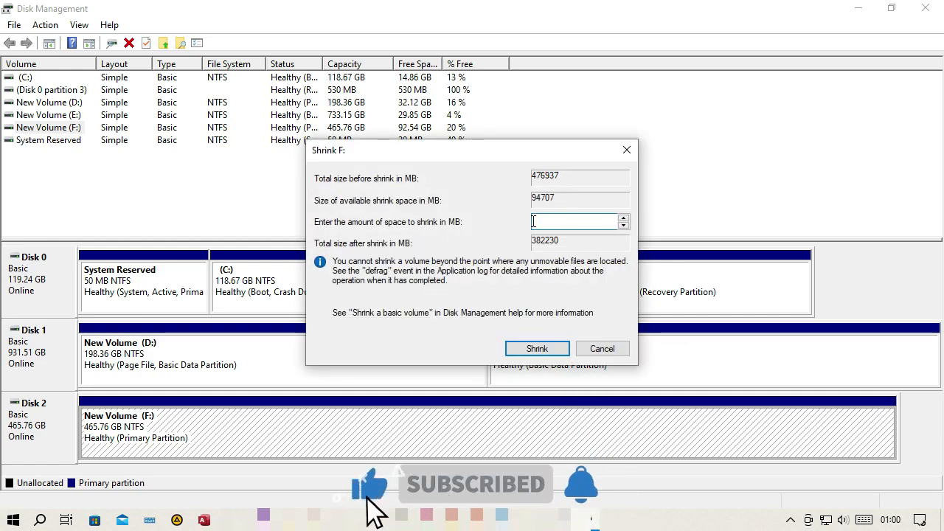
{"action": "left_click_drag", "start_coordinate": [543, 221], "coordinate": [515, 220]}
{"action": "type", "text": "50707"}
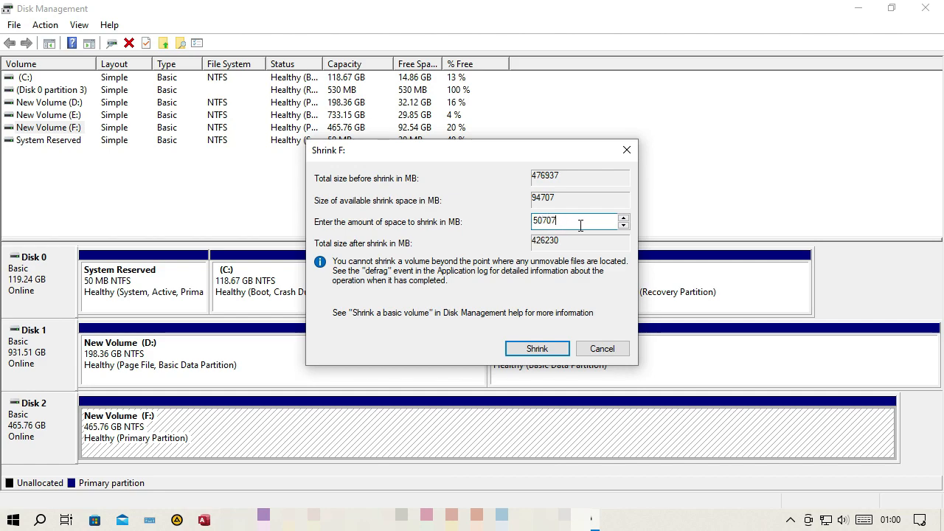
{"action": "left_click", "coordinate": [537, 350]}
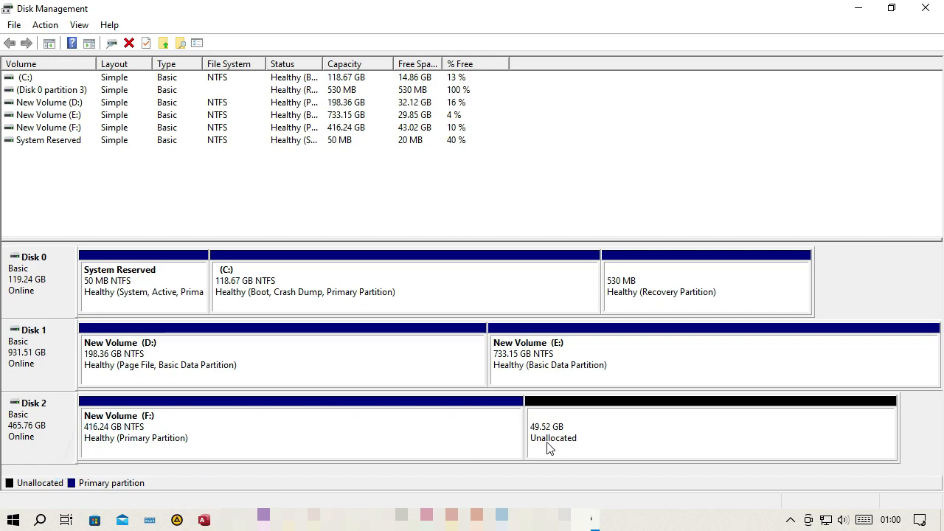
{"action": "left_click", "coordinate": [713, 436]}
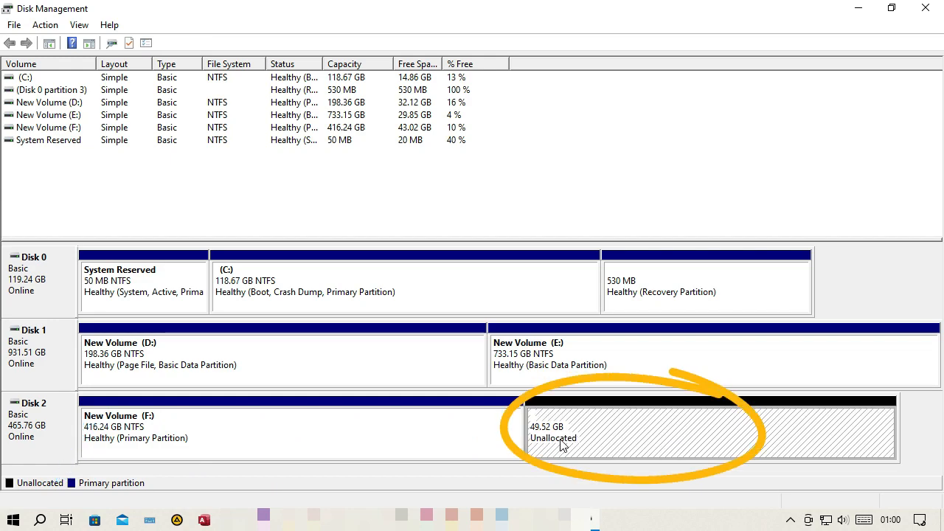
{"action": "right_click", "coordinate": [661, 438]}
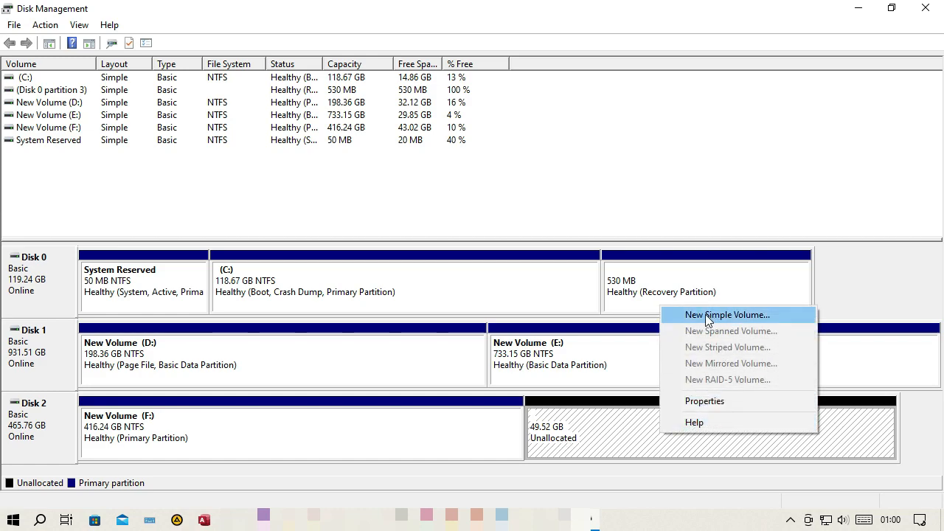
{"action": "left_click", "coordinate": [593, 415]}
{"action": "right_click", "coordinate": [593, 428]}
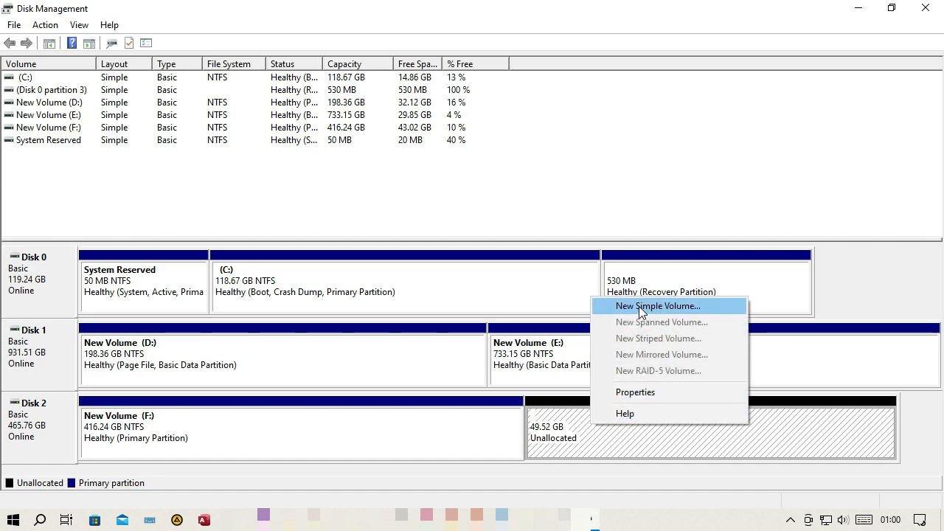
{"action": "left_click", "coordinate": [582, 417]}
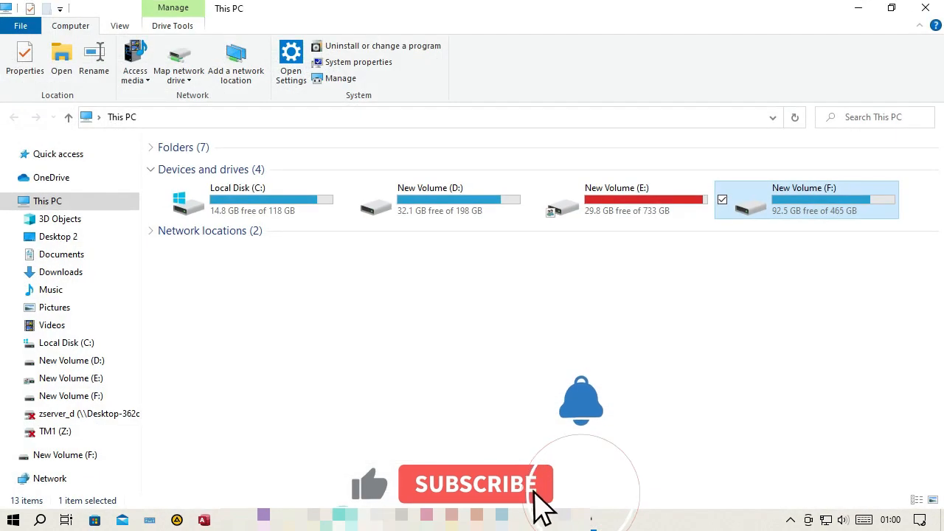
Refresh This PC in File Explorer to check drive F:'s size, and return to Disk Management
{"action": "right_click", "coordinate": [740, 308]}
{"action": "left_click", "coordinate": [780, 369]}
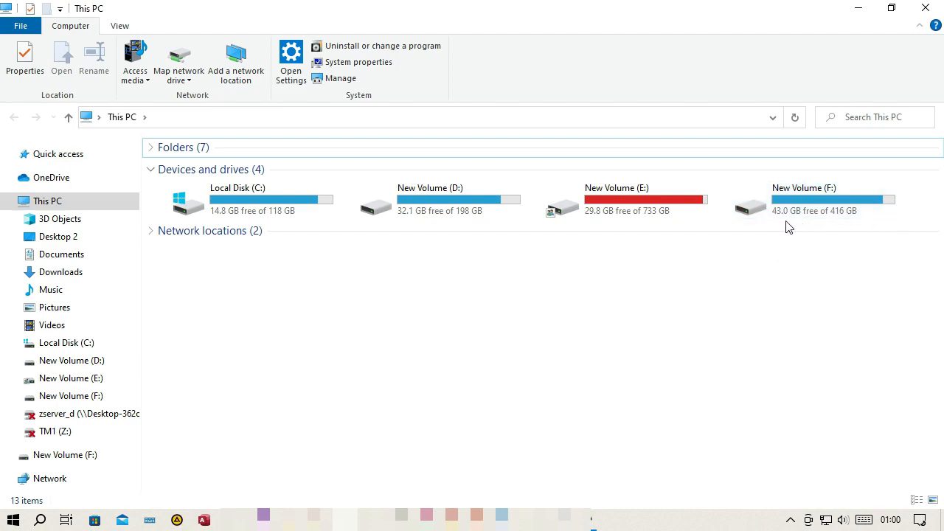
{"action": "left_click", "coordinate": [594, 520]}
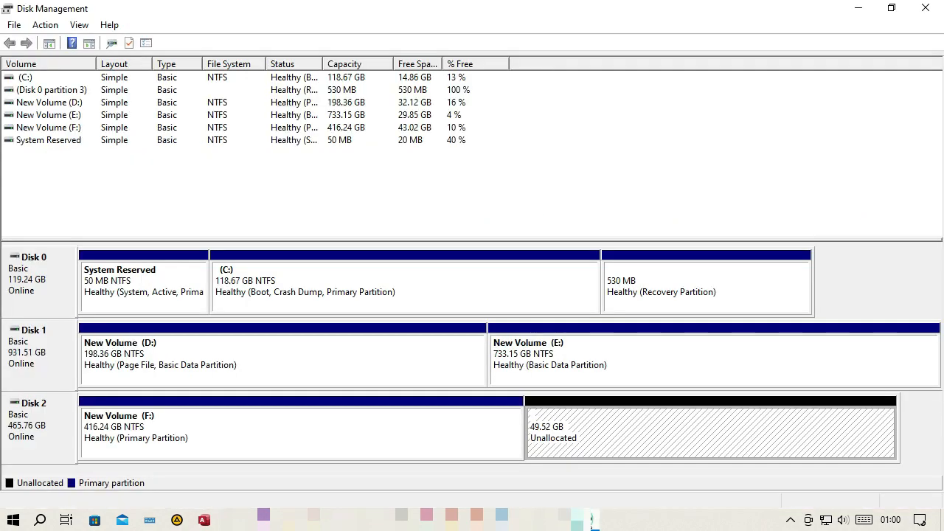
Start a new simple volume on Disk 2's unallocated space and accept the volume size of 50707 MB
{"action": "right_click", "coordinate": [594, 428]}
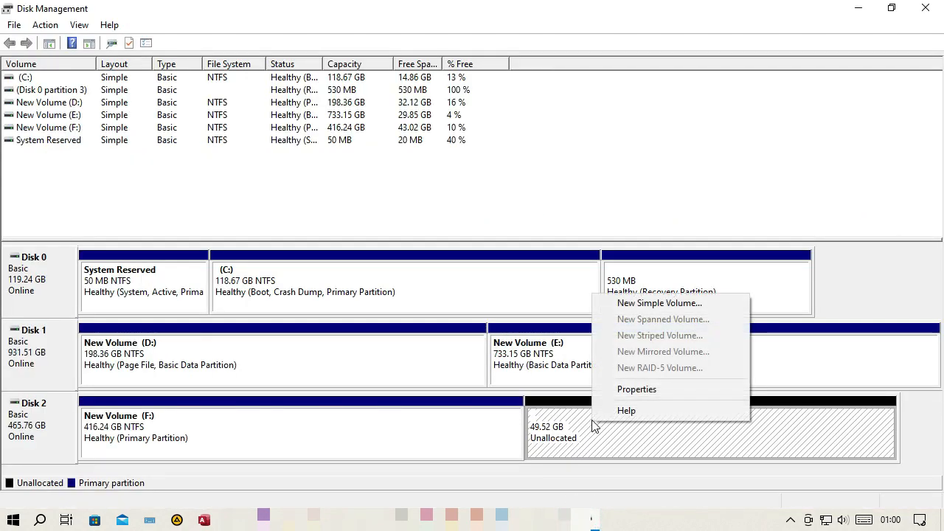
{"action": "left_click", "coordinate": [644, 308]}
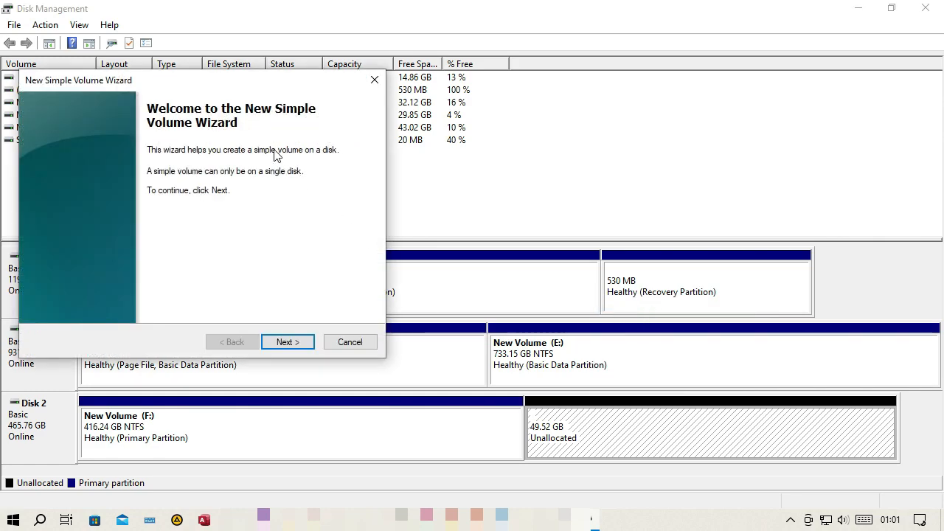
{"action": "left_click_drag", "start_coordinate": [216, 83], "coordinate": [504, 144]}
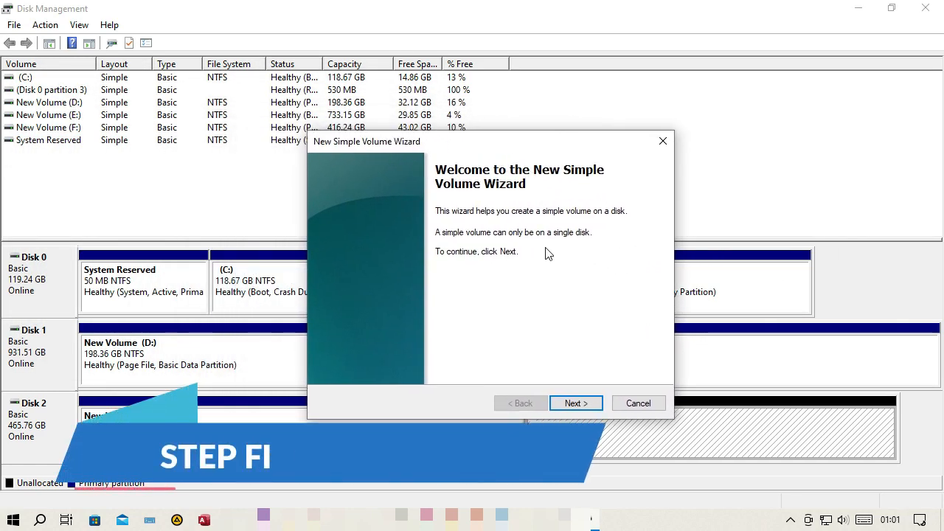
{"action": "left_click", "coordinate": [579, 409]}
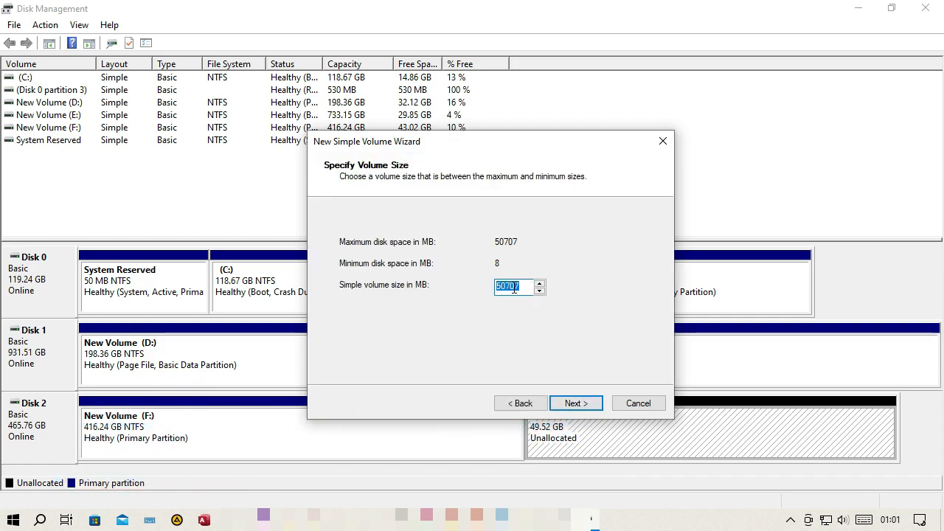
{"action": "left_click", "coordinate": [581, 405]}
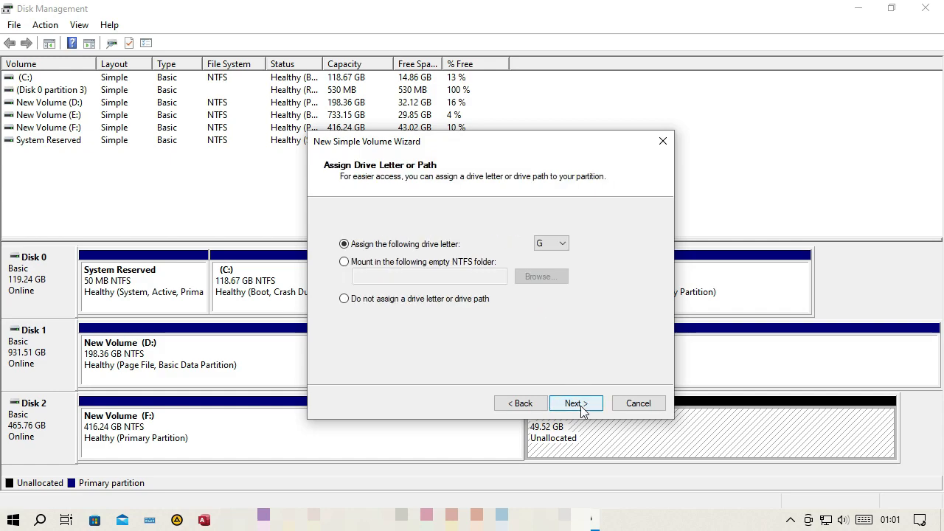
Assign drive letter G to the new volume and continue to the format settings
{"action": "left_click", "coordinate": [558, 251]}
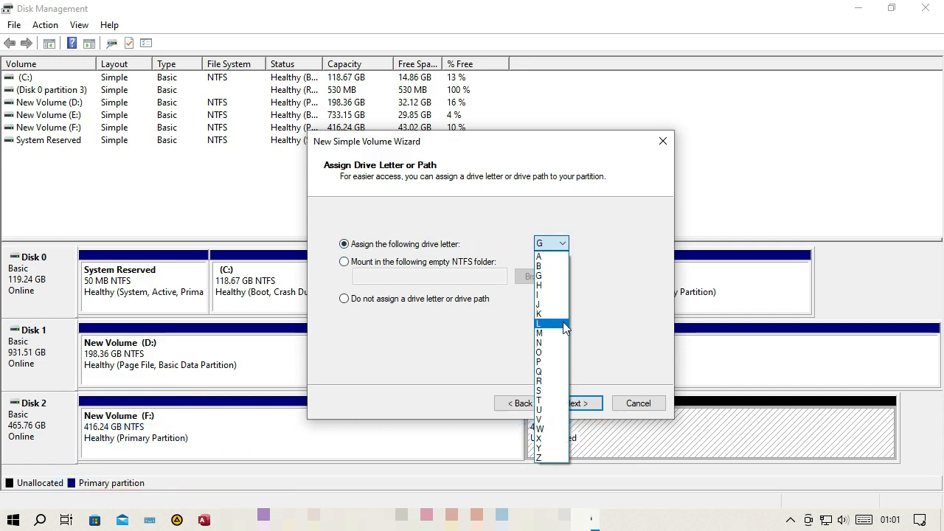
{"action": "left_click", "coordinate": [551, 276]}
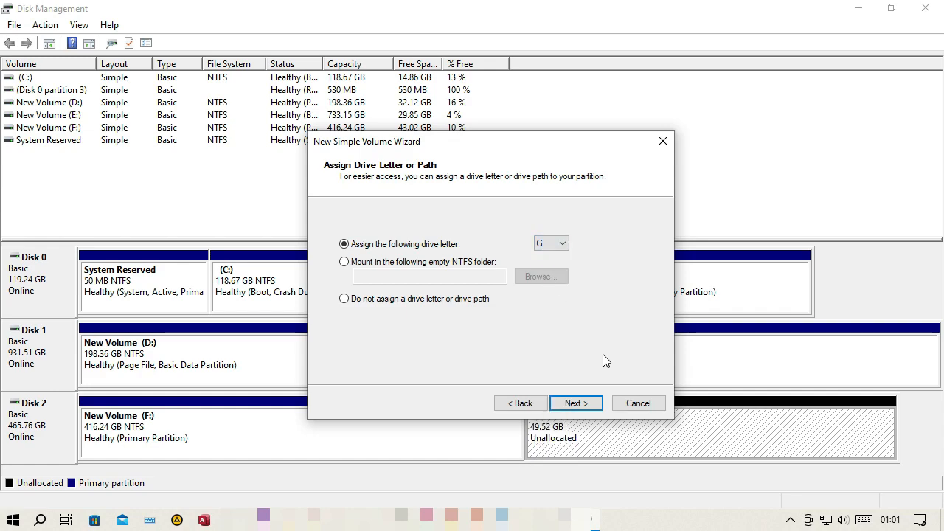
{"action": "left_click", "coordinate": [576, 404]}
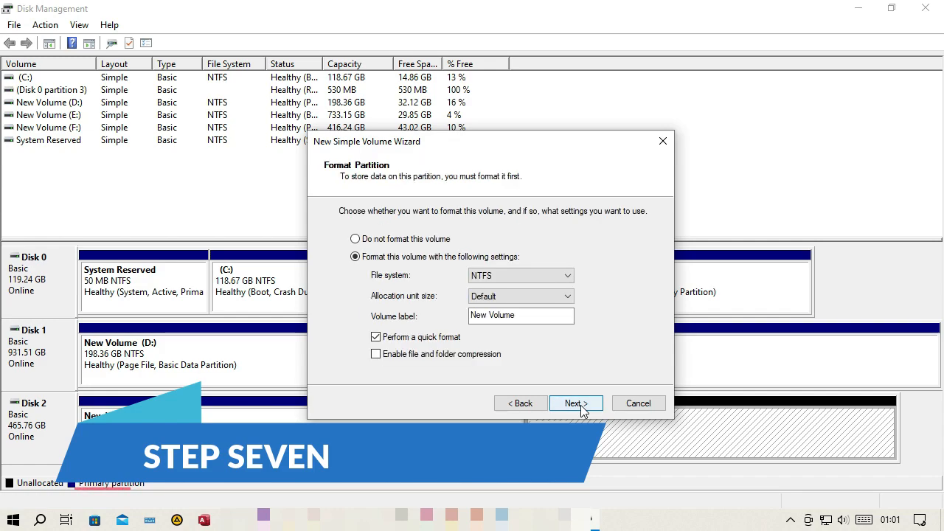
Set the format options to NTFS, Default allocation unit size and quick format, with the volume label ZimistCoded
{"action": "left_click", "coordinate": [506, 280]}
{"action": "left_click", "coordinate": [494, 279]}
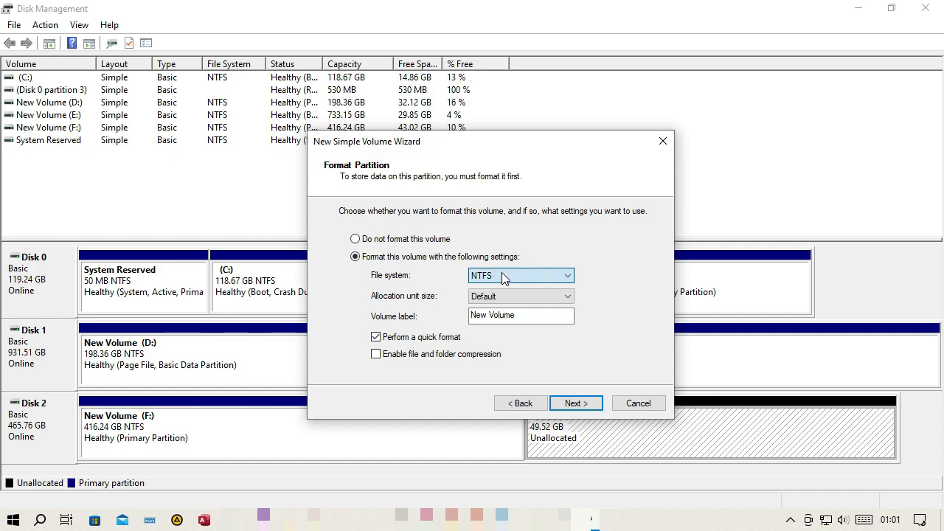
{"action": "left_click", "coordinate": [531, 298]}
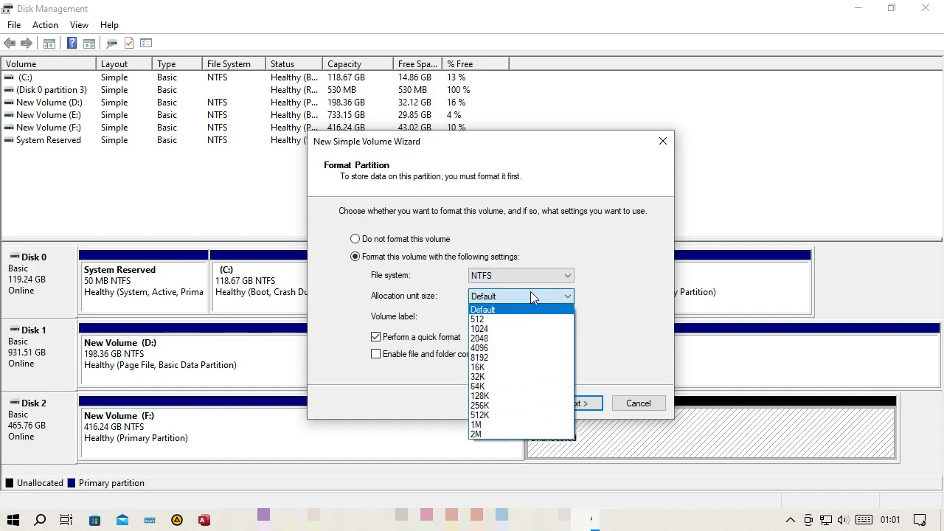
{"action": "left_click", "coordinate": [522, 291]}
{"action": "left_click_drag", "start_coordinate": [530, 315], "coordinate": [437, 315]}
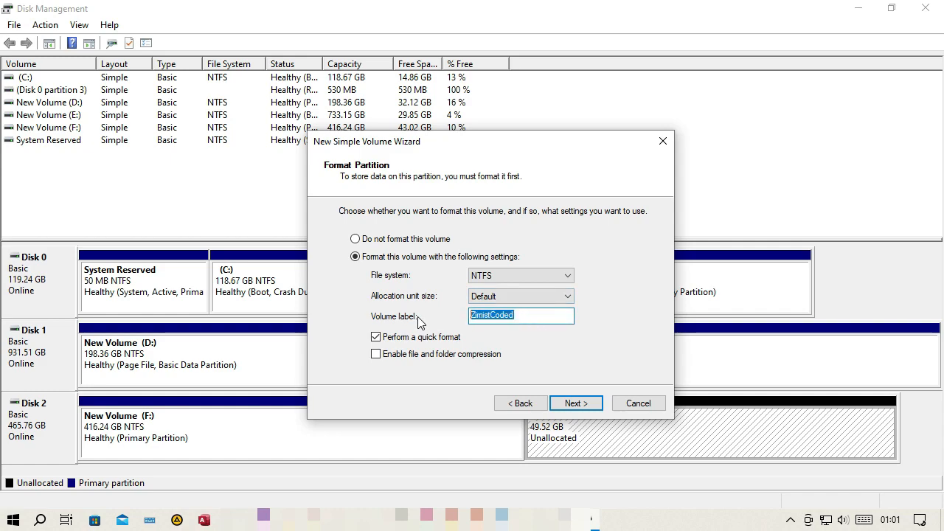
{"action": "left_click", "coordinate": [576, 403]}
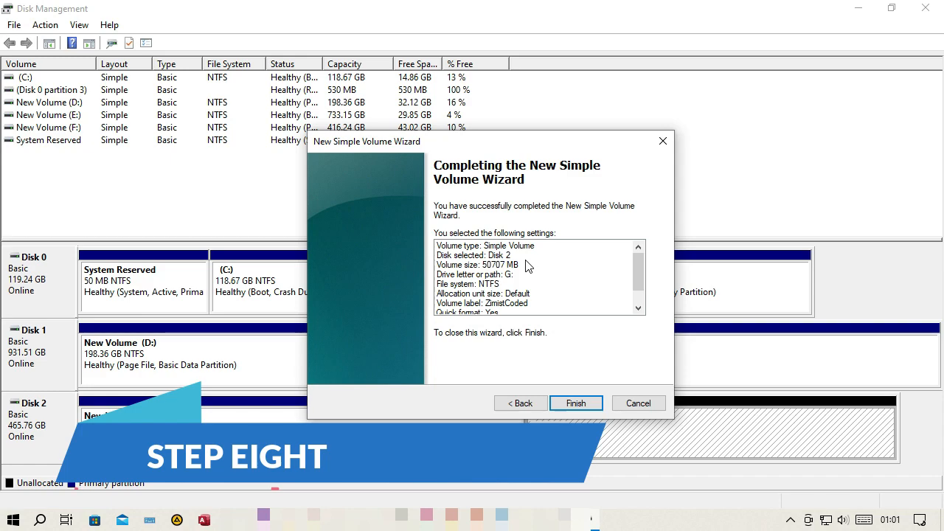
Review the summary of the new volume's settings and finish creating the volume
{"action": "scroll", "coordinate": [530, 295], "scroll_direction": "down", "scroll_amount": 1}
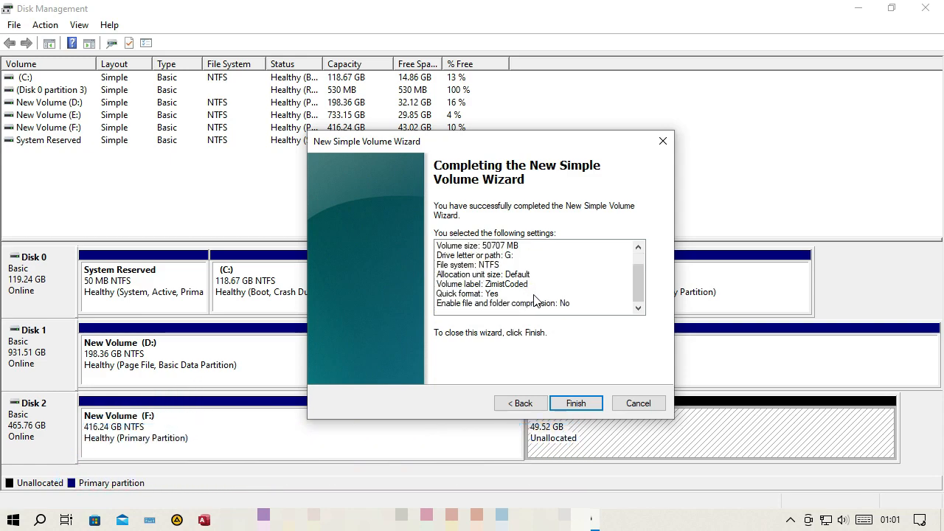
{"action": "scroll", "coordinate": [553, 298], "scroll_direction": "up", "scroll_amount": 1}
{"action": "scroll", "coordinate": [554, 298], "scroll_direction": "up", "scroll_amount": 1}
{"action": "left_click", "coordinate": [581, 406]}
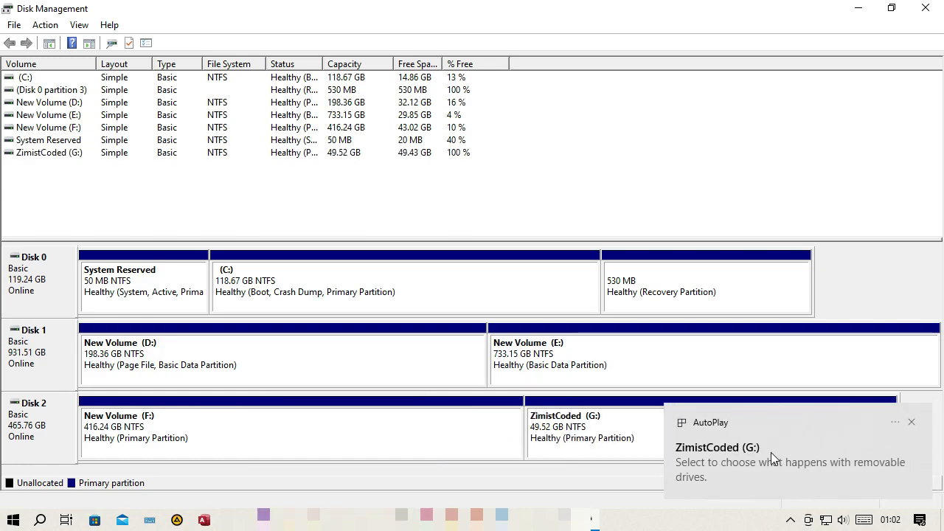
Select the new G: volume on Disk 2, switch to File Explorer and refresh This PC
{"action": "left_click", "coordinate": [597, 443]}
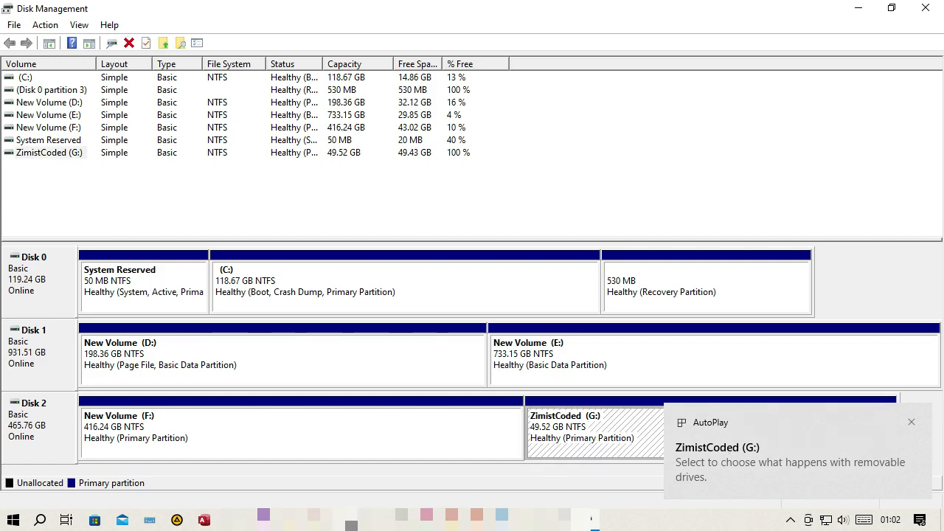
{"action": "left_click", "coordinate": [343, 521]}
{"action": "right_click", "coordinate": [535, 326]}
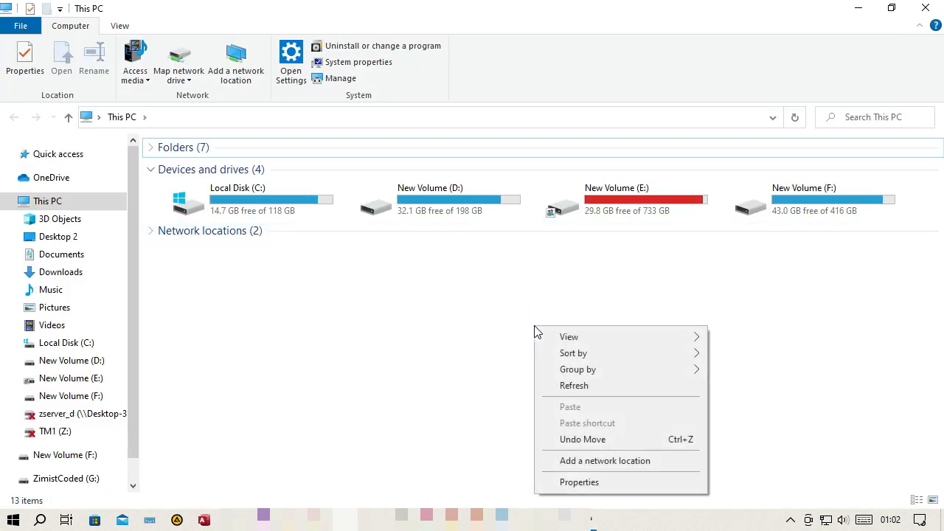
{"action": "left_click", "coordinate": [572, 385]}
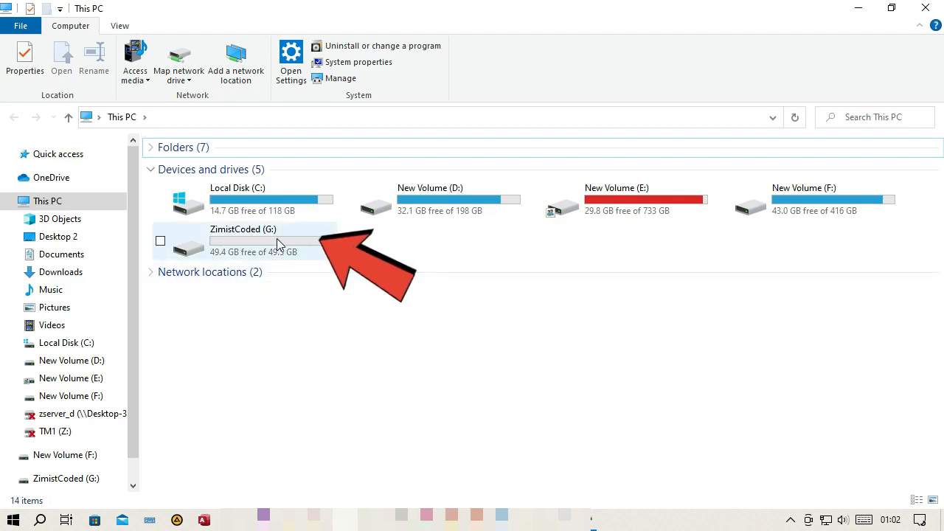
Open the ZimistCoded (G:) drive to inspect its contents and go back to This PC
{"action": "left_click", "coordinate": [283, 240]}
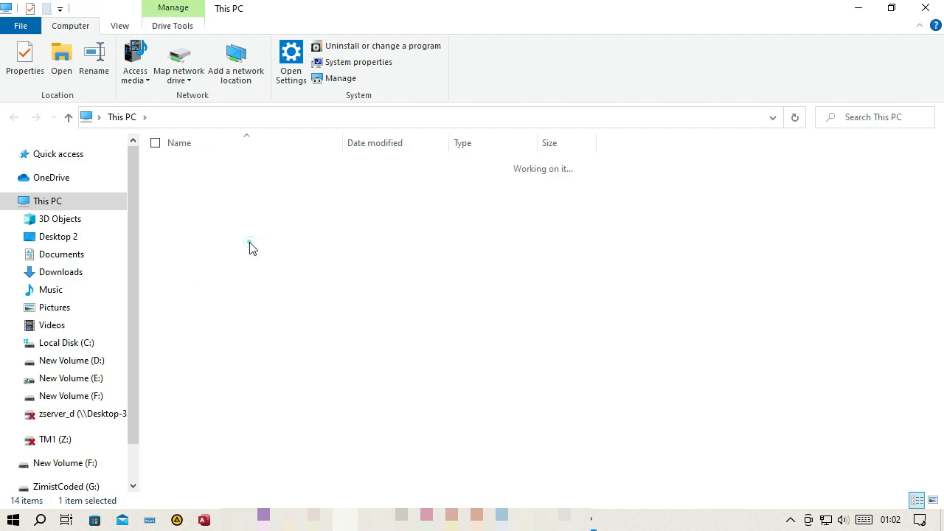
{"action": "double_click", "coordinate": [249, 246]}
{"action": "left_click", "coordinate": [15, 118]}
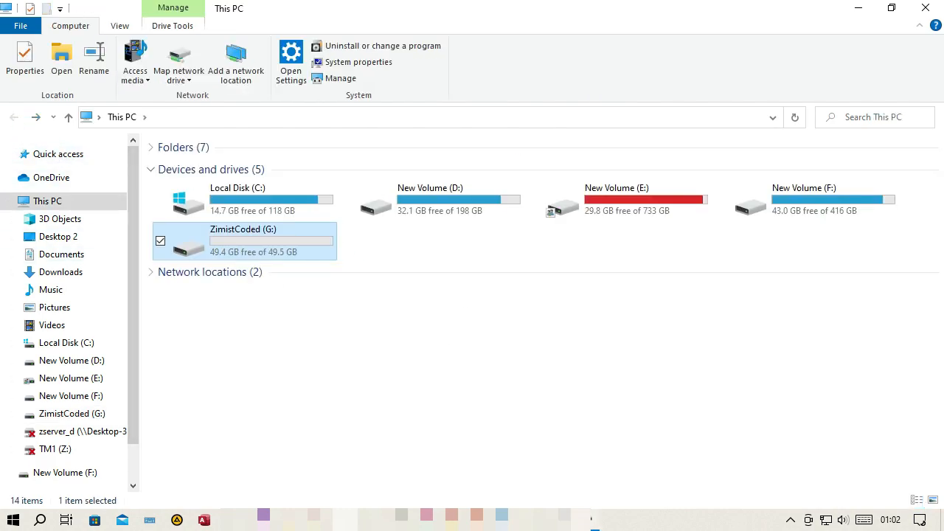
Check the ZimistCoded (G:) volume again in Disk Management and select the same drive in This PC
{"action": "left_click", "coordinate": [587, 519]}
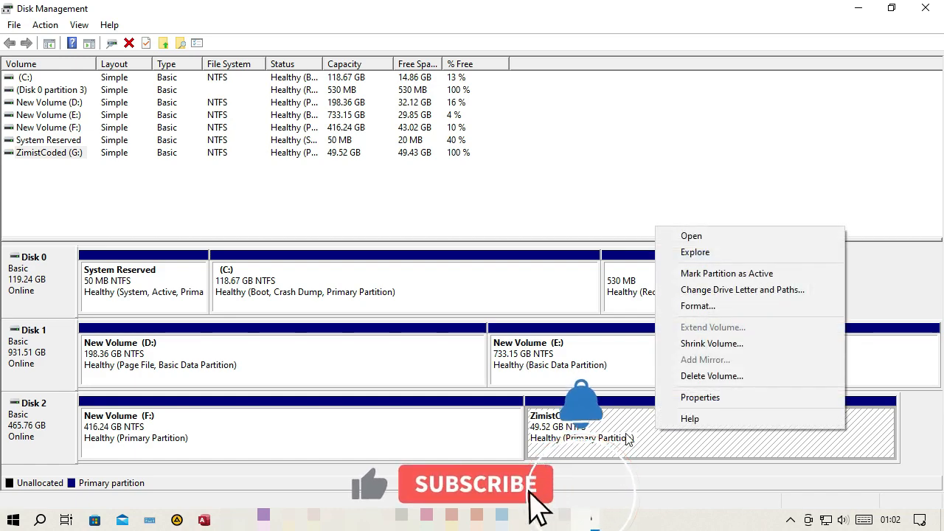
{"action": "left_click", "coordinate": [620, 439]}
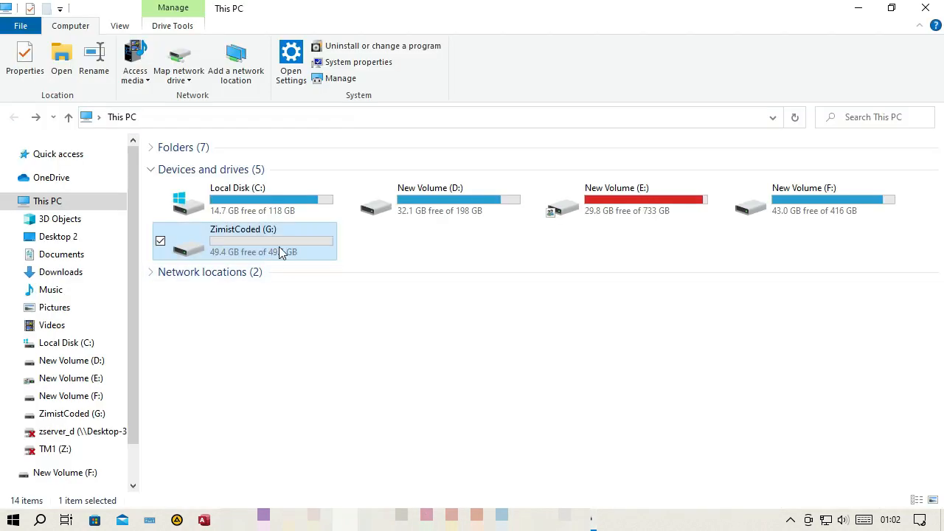
{"action": "left_click", "coordinate": [251, 241]}
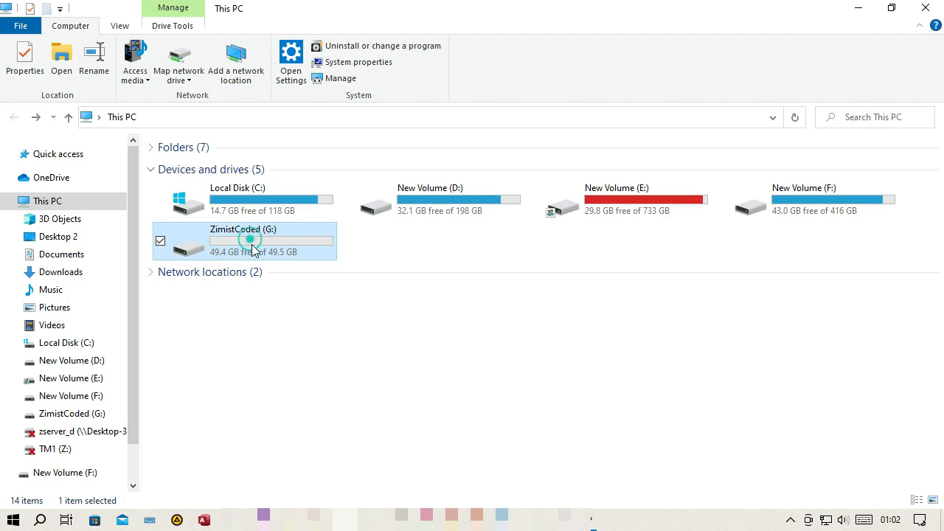